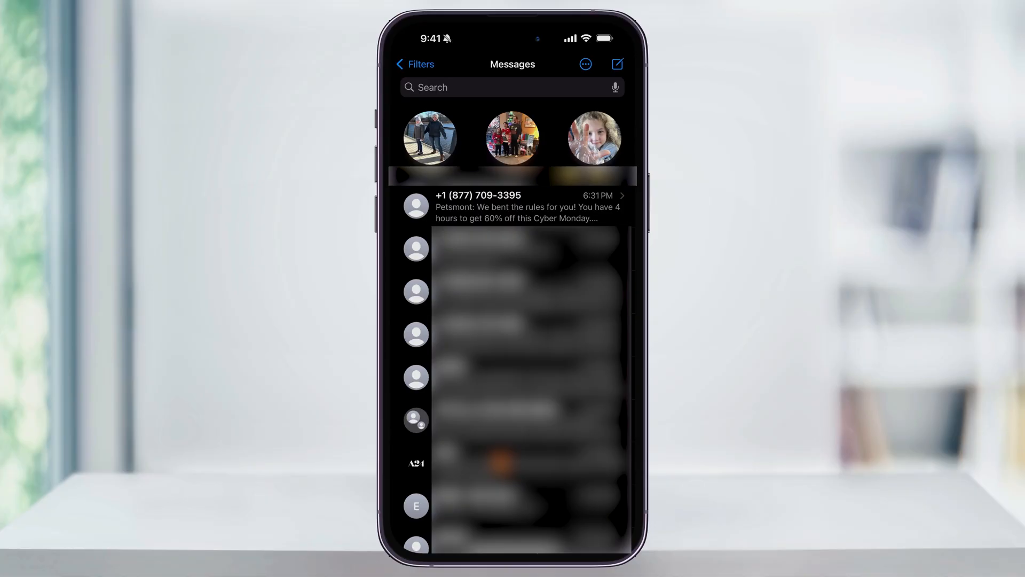
Reveal the Hide Alerts and delete actions on the Petsmont conversation row.
left_click_drag(545, 206, 459, 206)
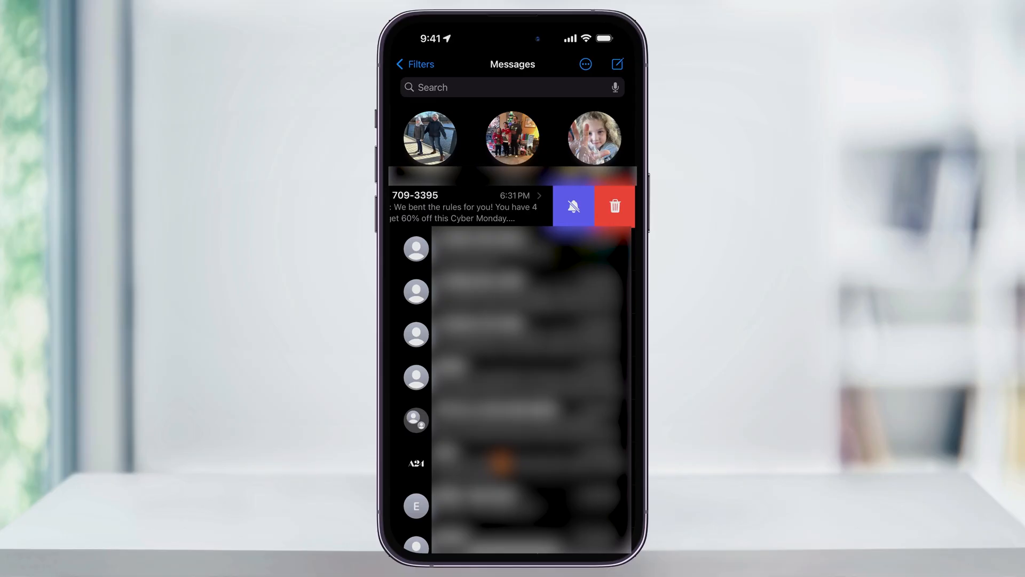
Mute the Petsmont conversation with Hide Alerts so it shows the silenced bell.
left_click(575, 206)
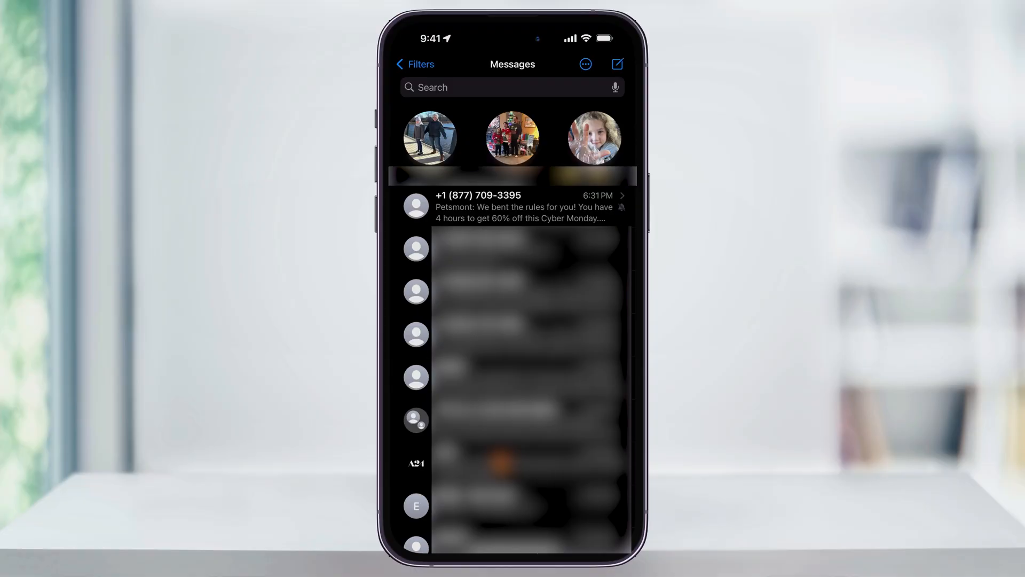